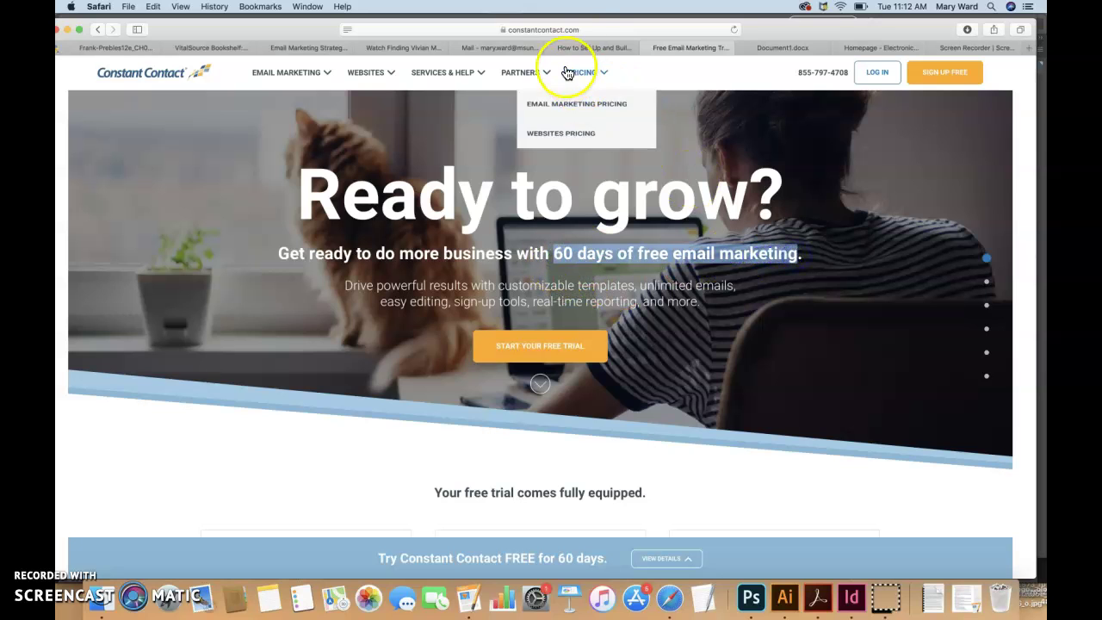
- Start the free trial and submit the sign-up form with email, password, name, organization and phone
left_click(584, 30)
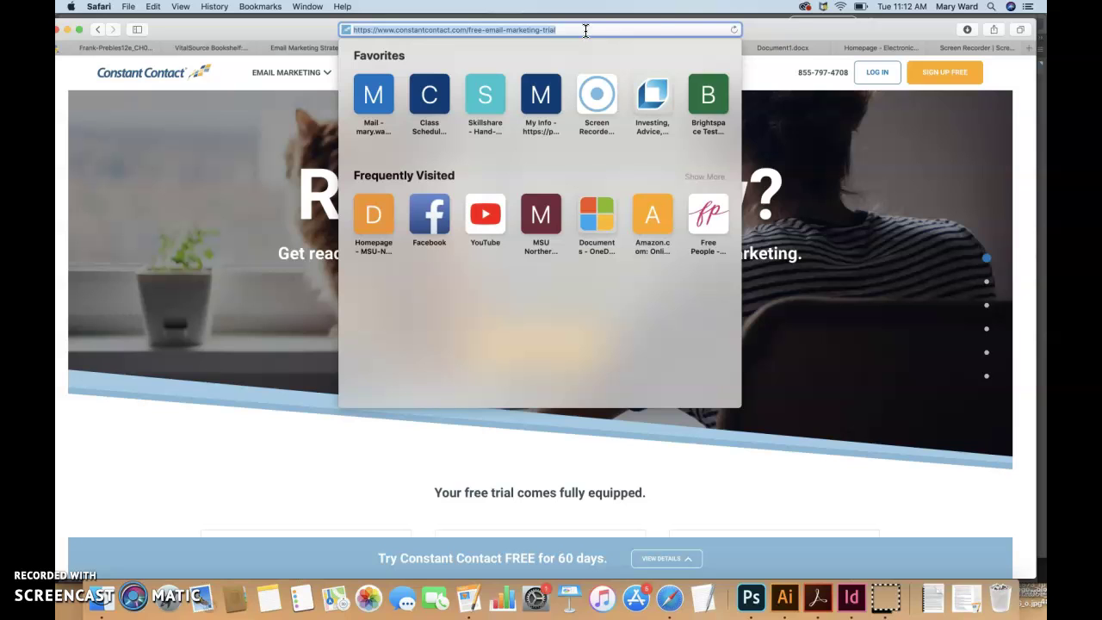
left_click(760, 69)
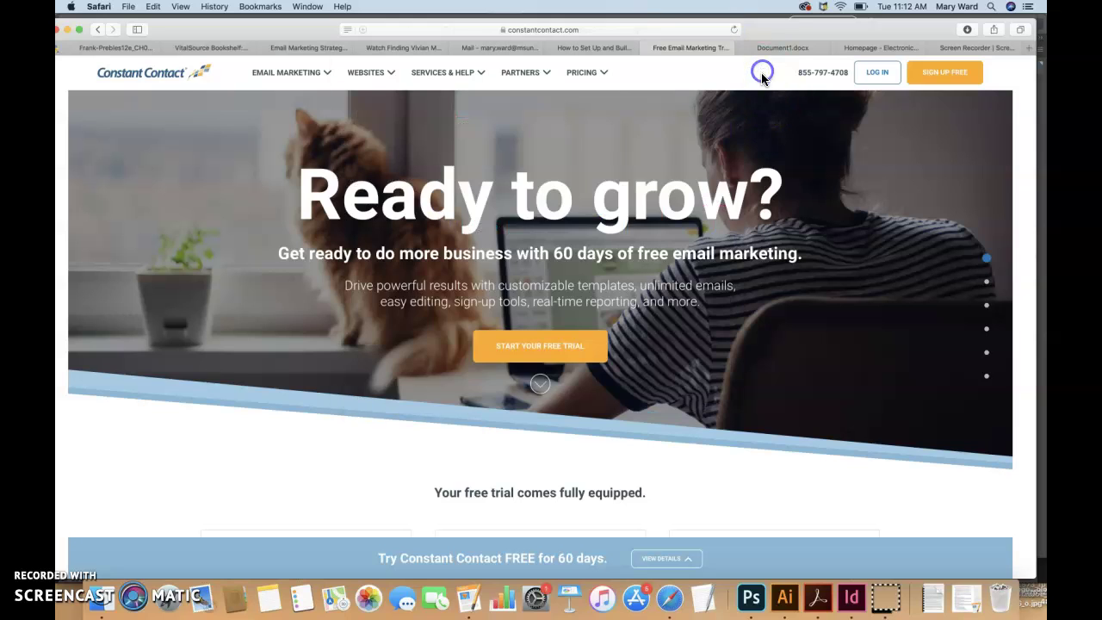
left_click(564, 357)
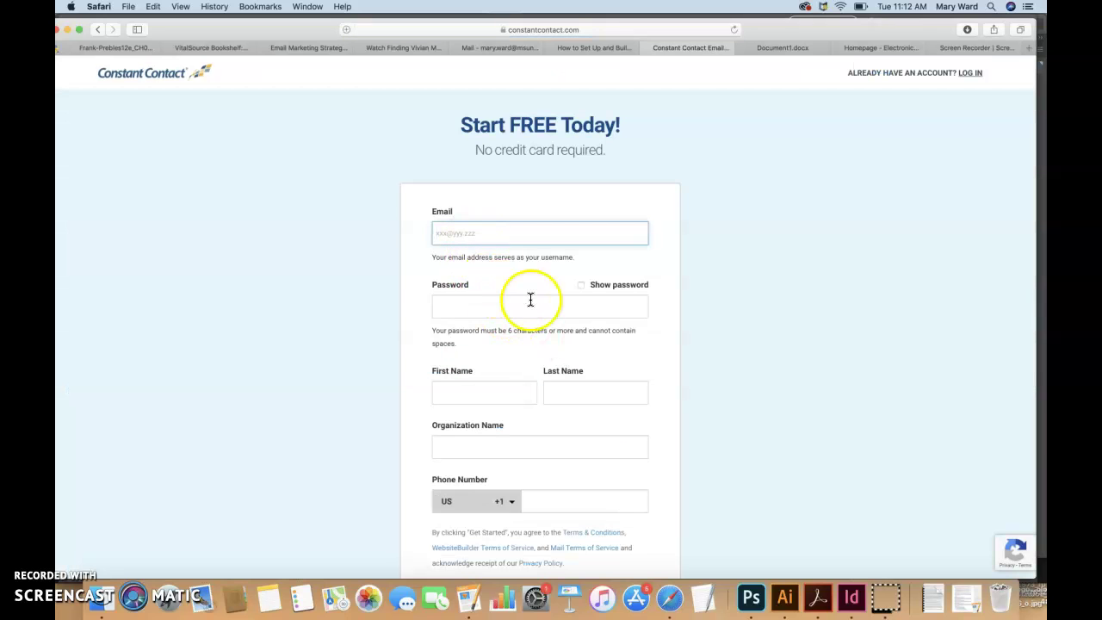
scroll(388, 371, "down", 3)
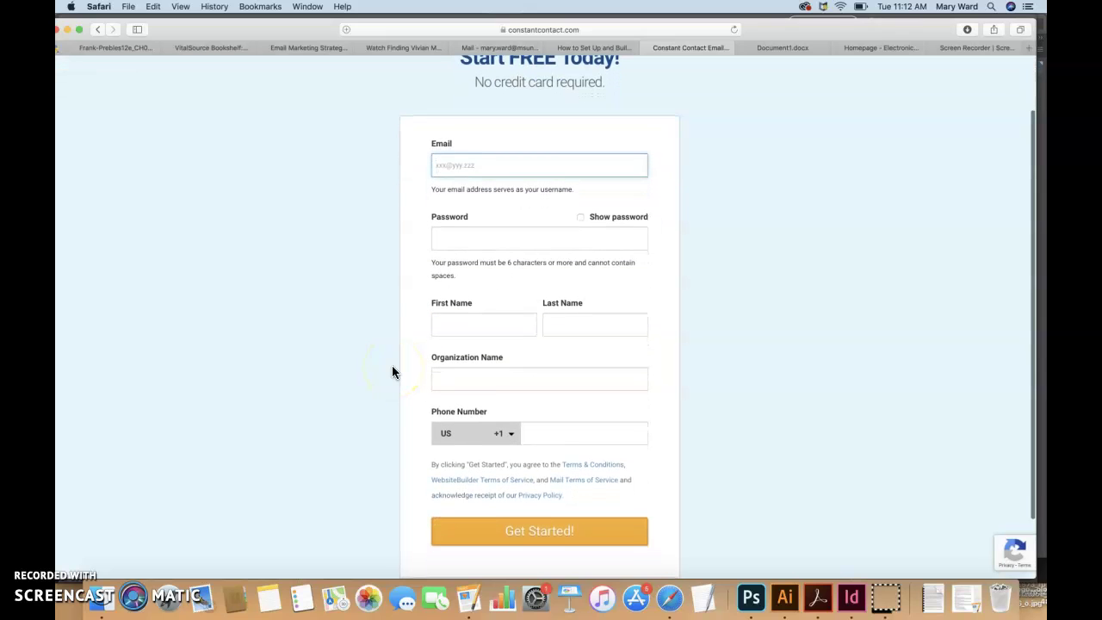
left_click(448, 165)
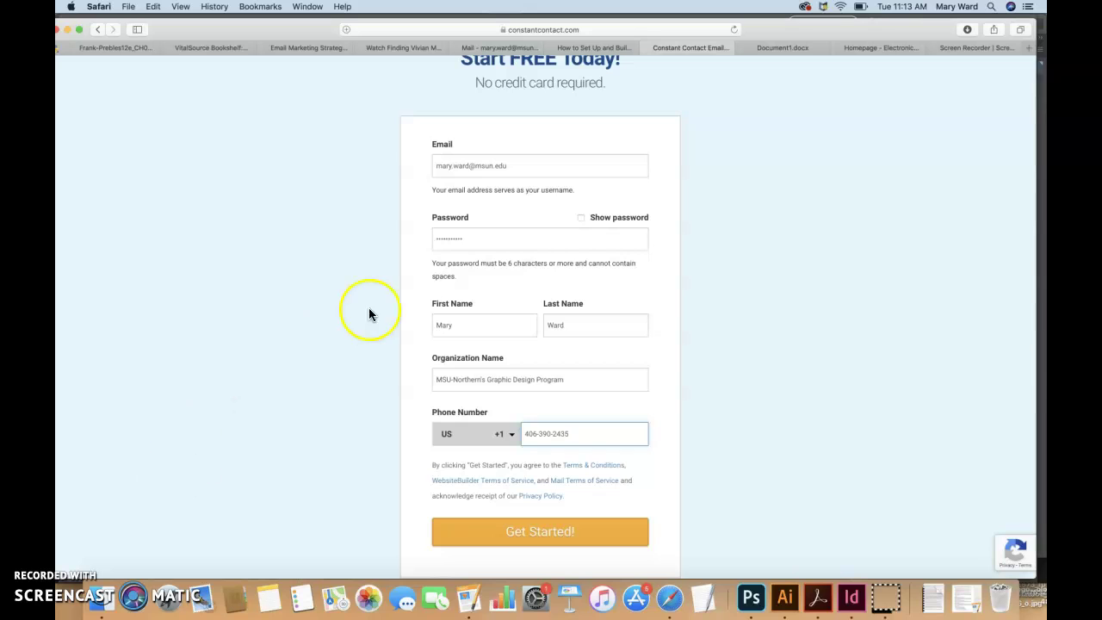
left_click(522, 537)
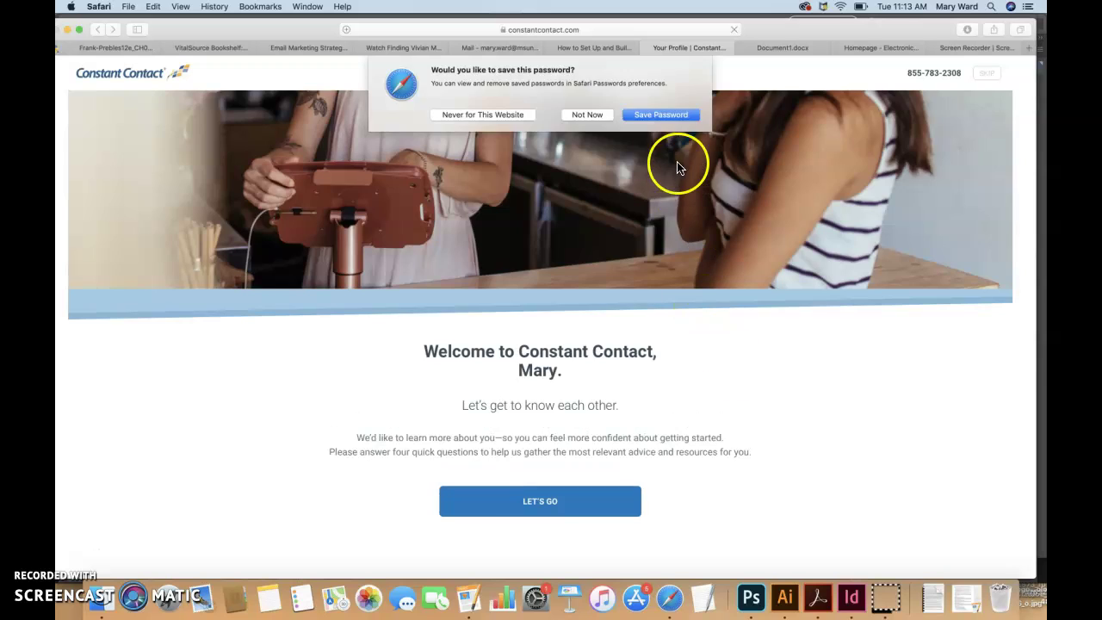
- Begin the profile questionnaire and set the industry to Education - Higher Education
left_click(654, 113)
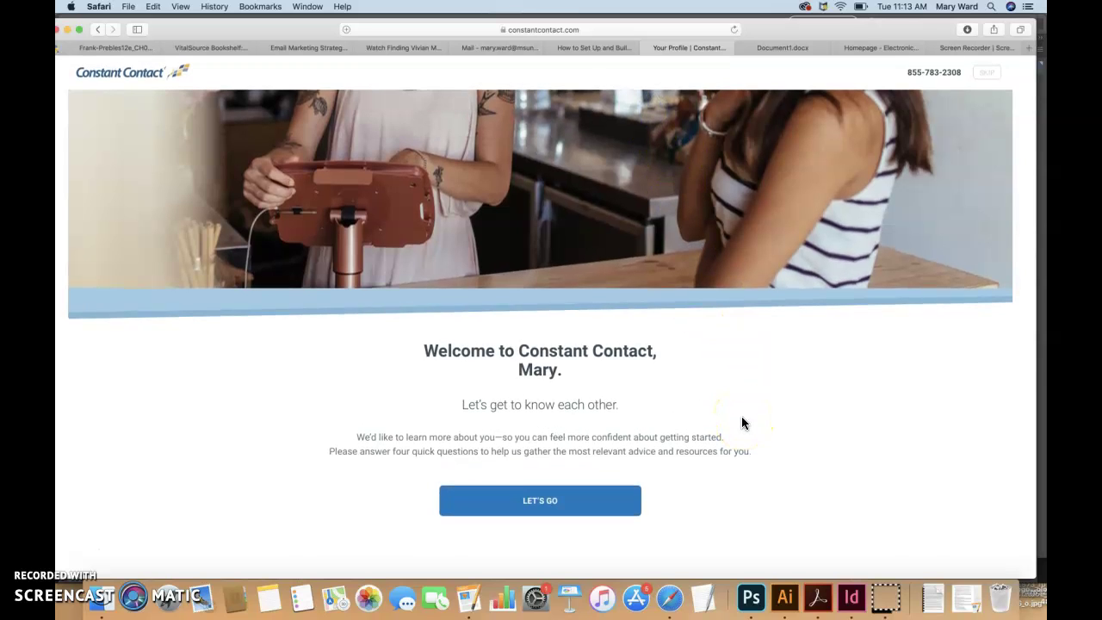
left_click(561, 510)
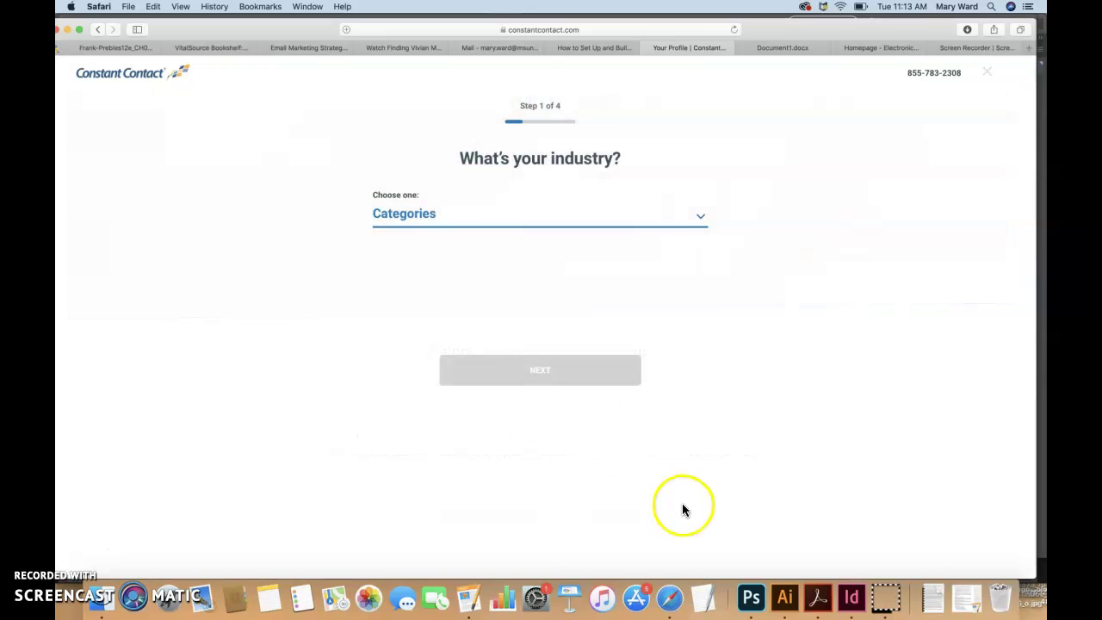
left_click(459, 216)
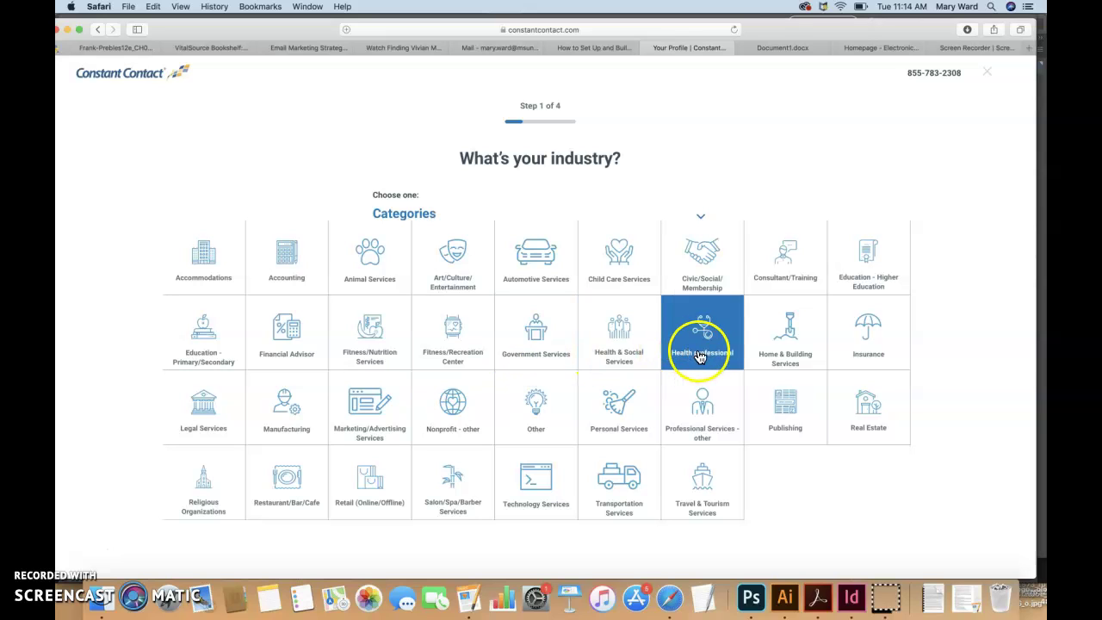
left_click(878, 277)
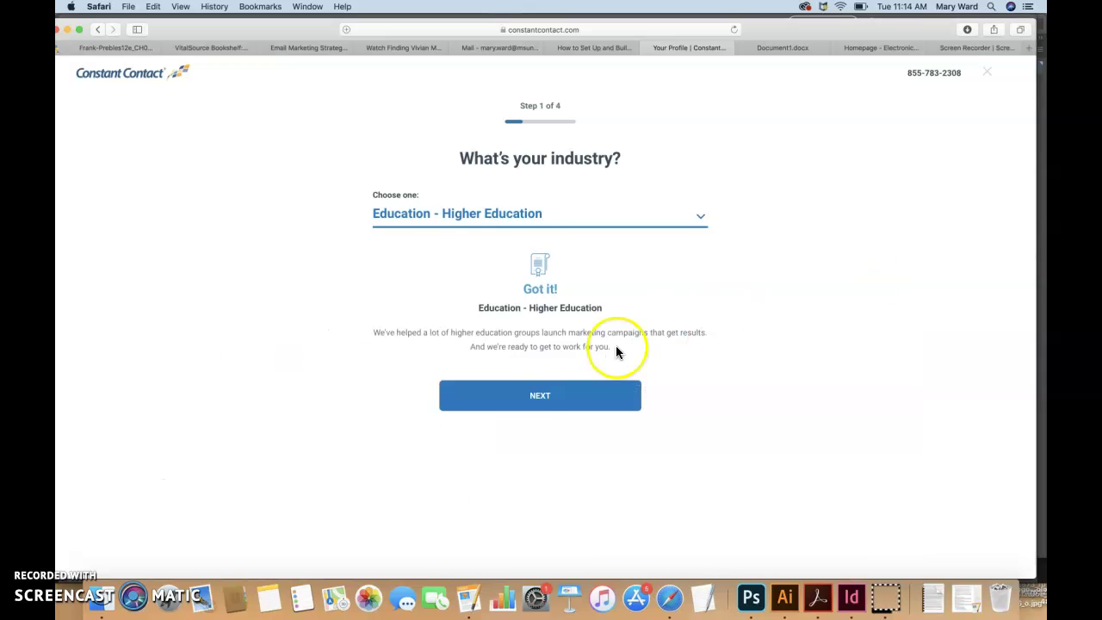
- Answer 'Not sure yet' for the marketing goal and continue to step 3
left_click(544, 408)
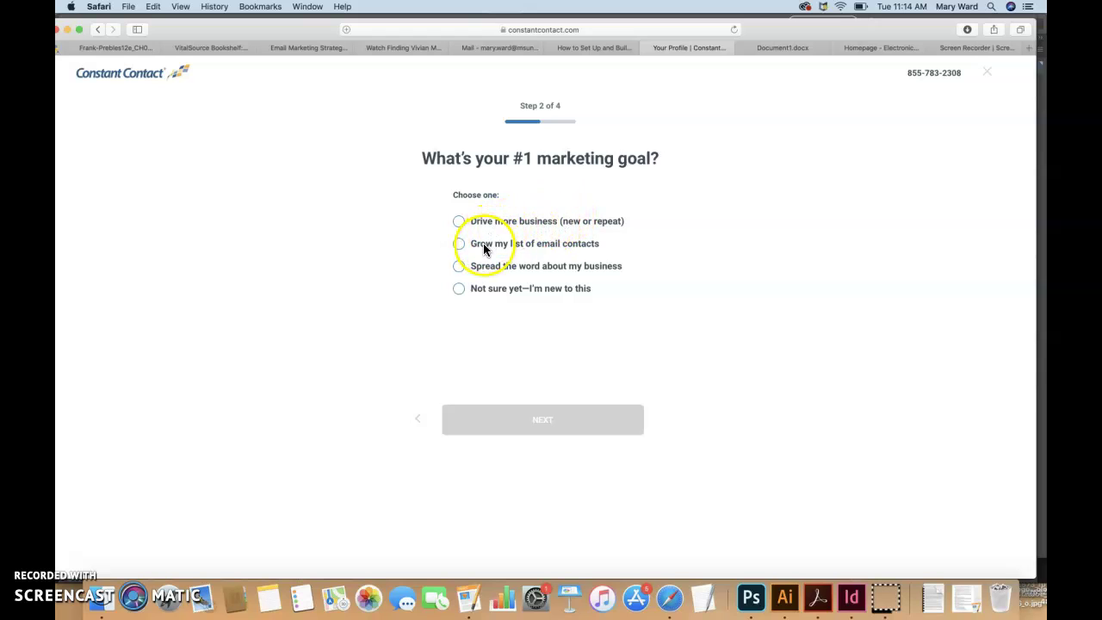
left_click(458, 289)
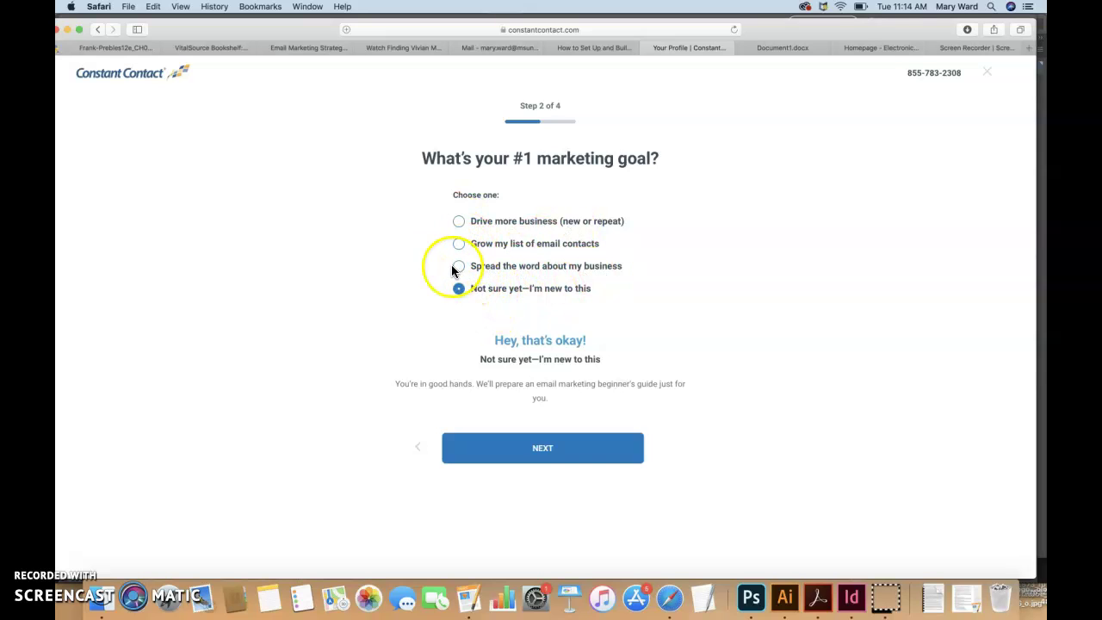
left_click(548, 449)
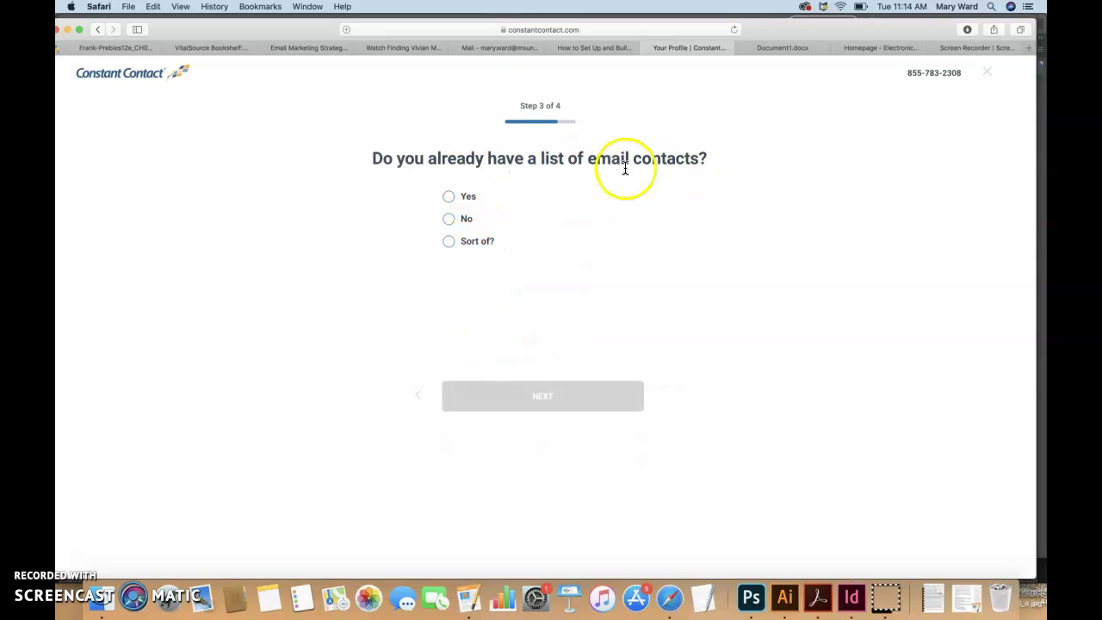
- Answer No to having an existing contact list and No to having a website
left_click(449, 219)
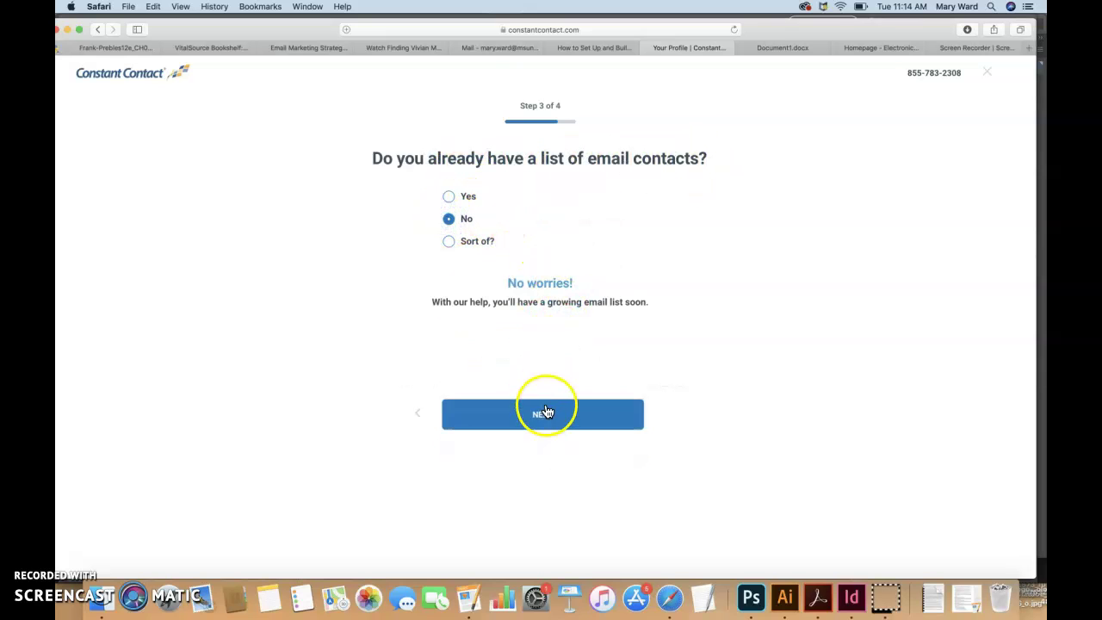
left_click(544, 412)
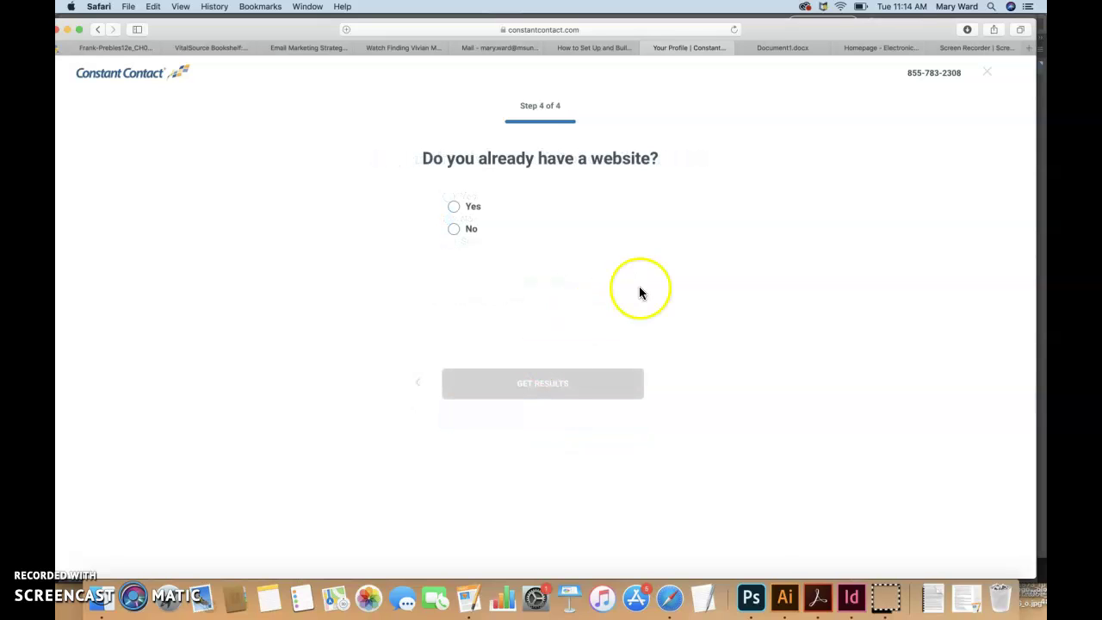
left_click(453, 206)
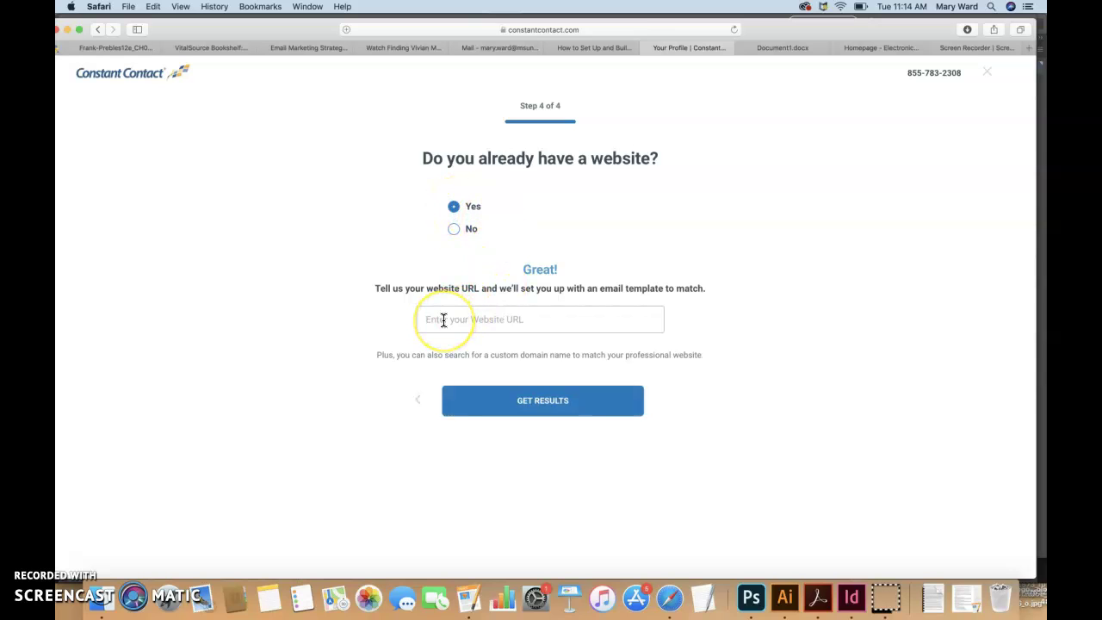
left_click(454, 228)
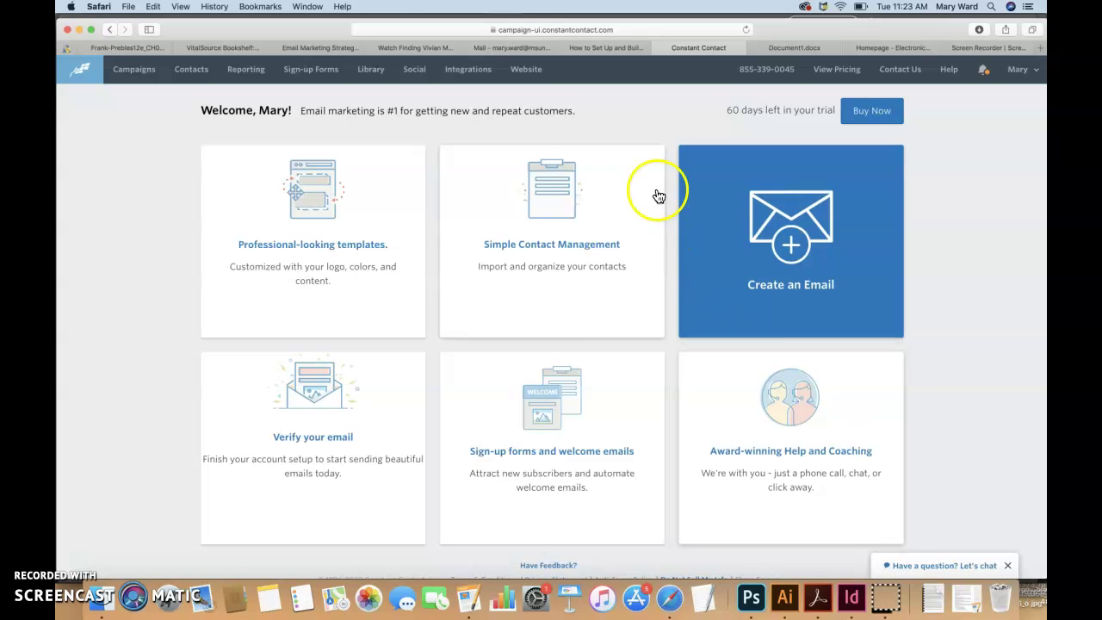
- From the dashboard, open Simple Contact Management and choose Add Contacts
left_click(81, 77)
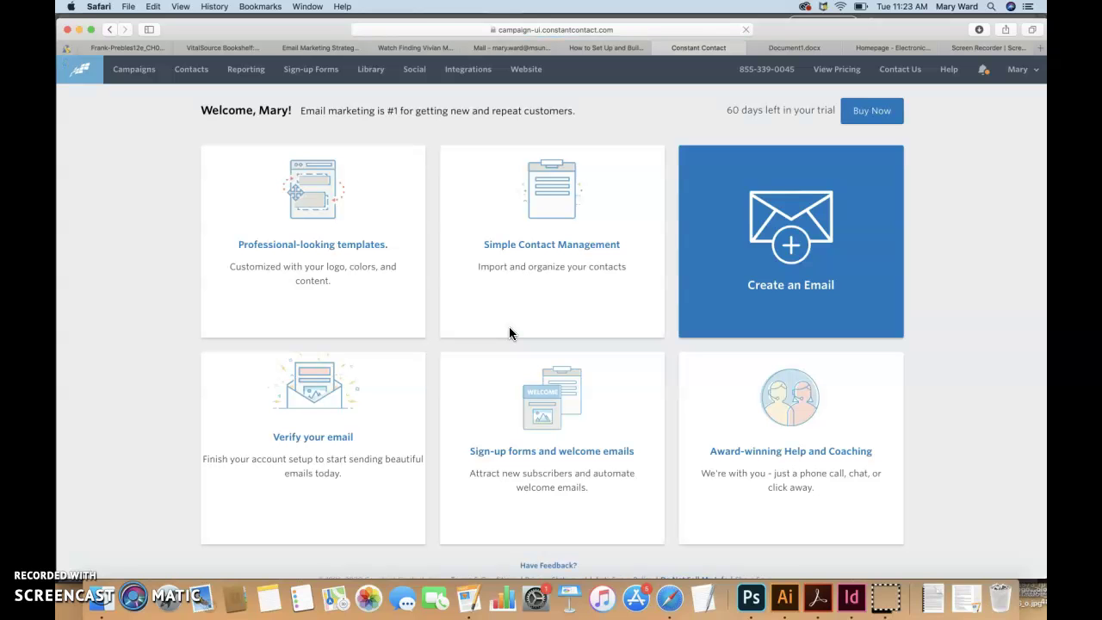
left_click(545, 249)
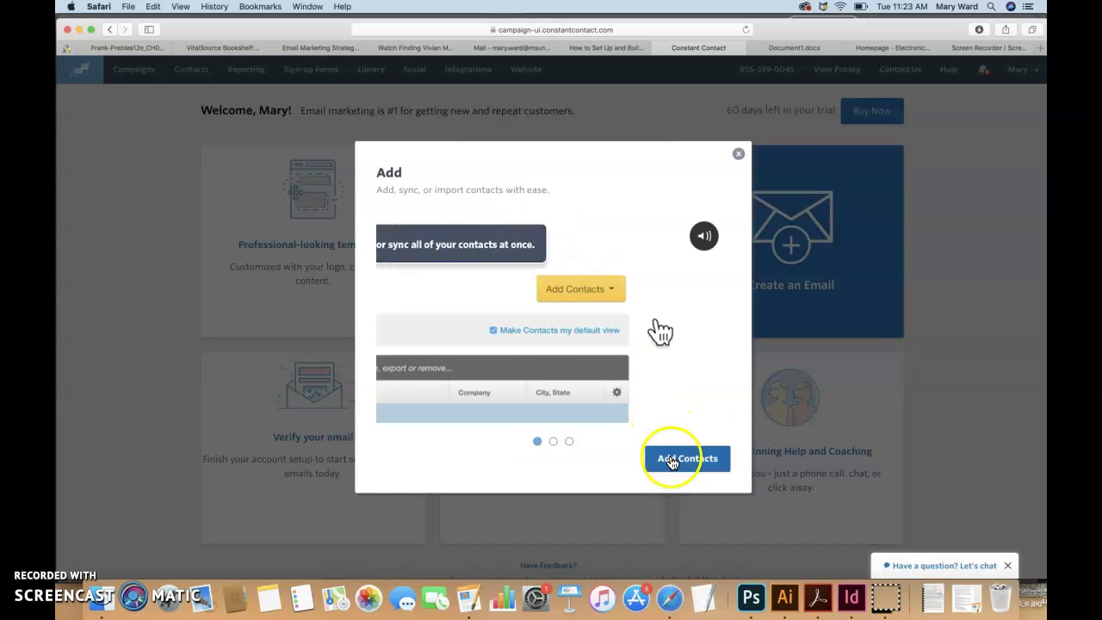
left_click(672, 460)
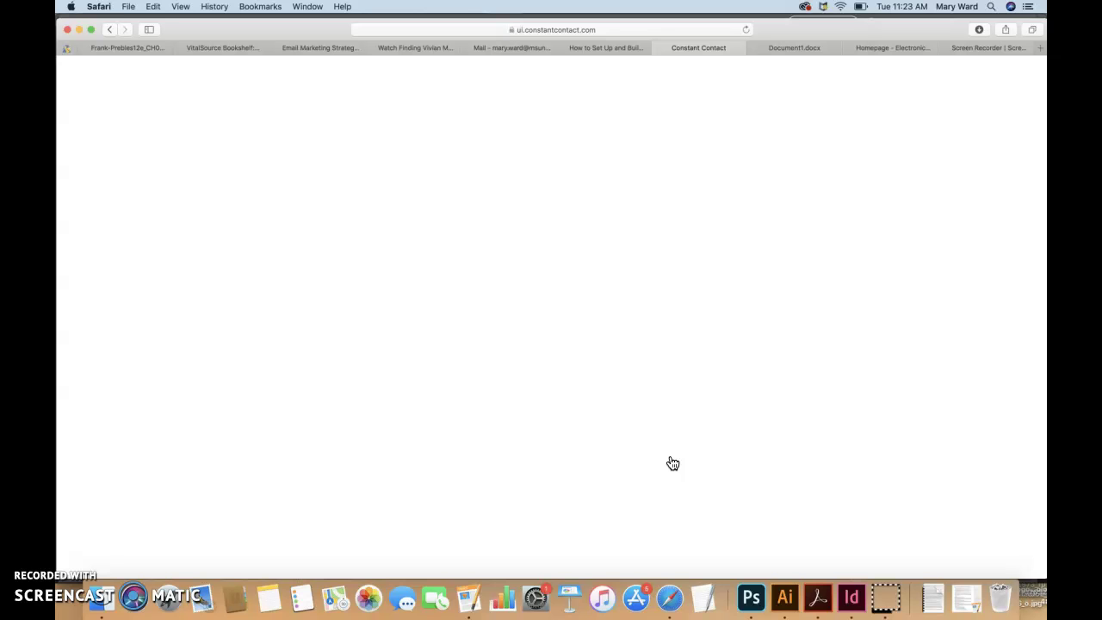
- Toggle the contacts default-view option off and back on
left_click(77, 549)
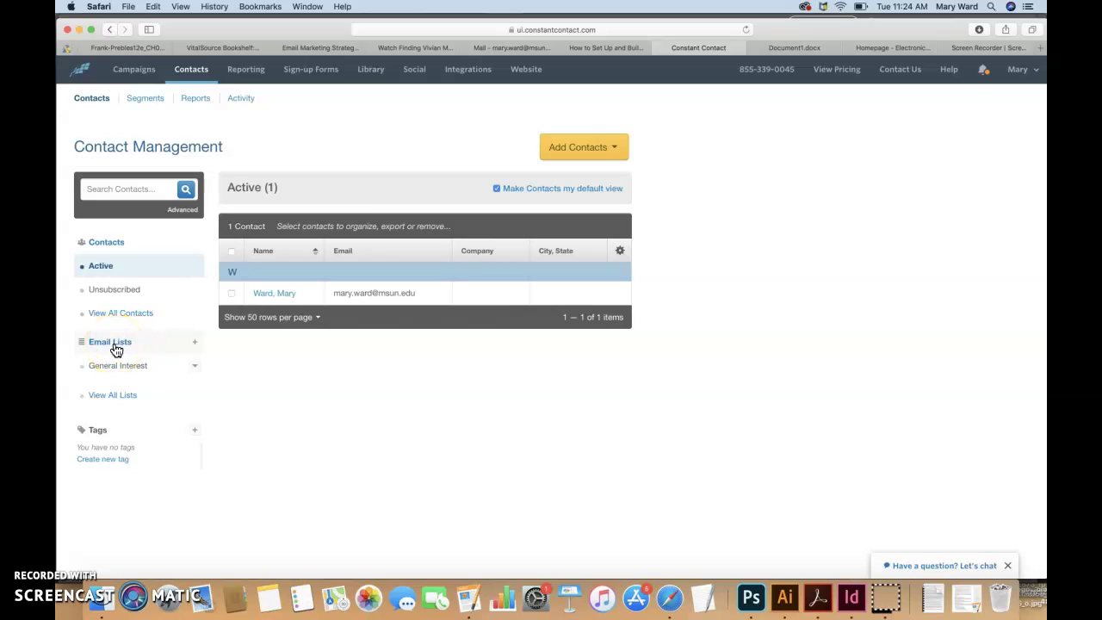
left_click(497, 190)
left_click(496, 189)
- Create a new email list named 'Welcome Email Test List'
left_click(194, 344)
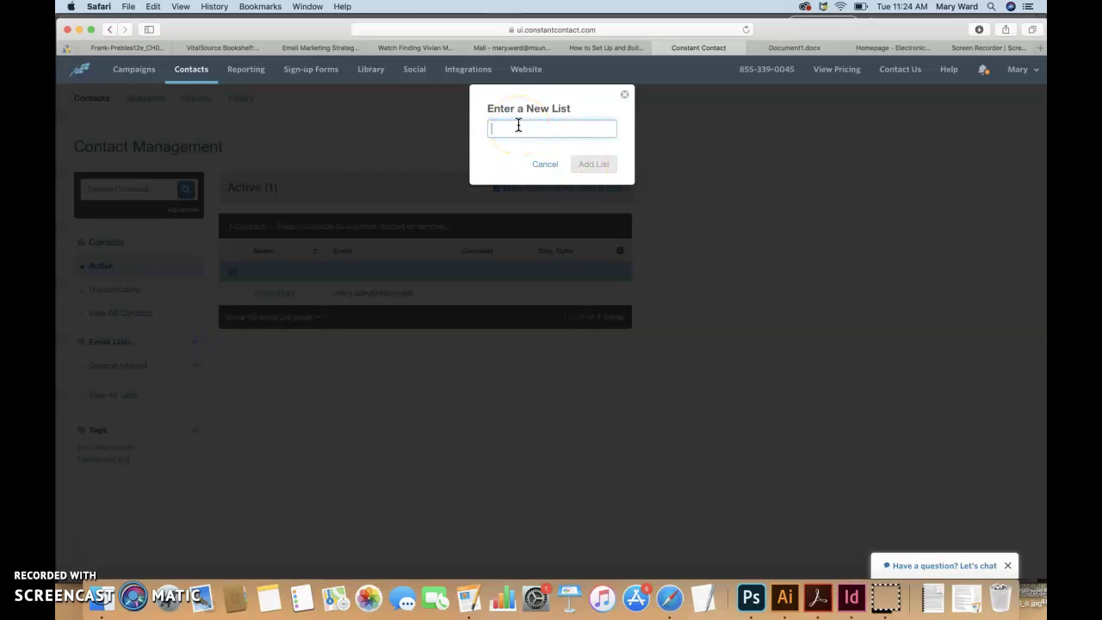
type("Test Ed")
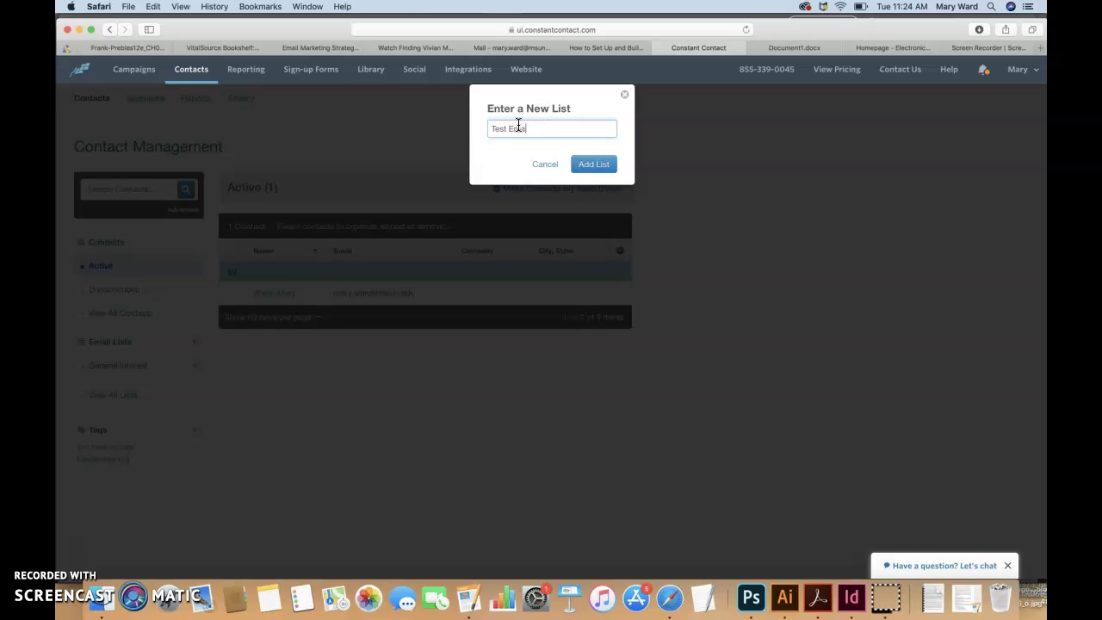
key("BackSpace")
key("BackSpace")
type("Wel")
left_click(592, 164)
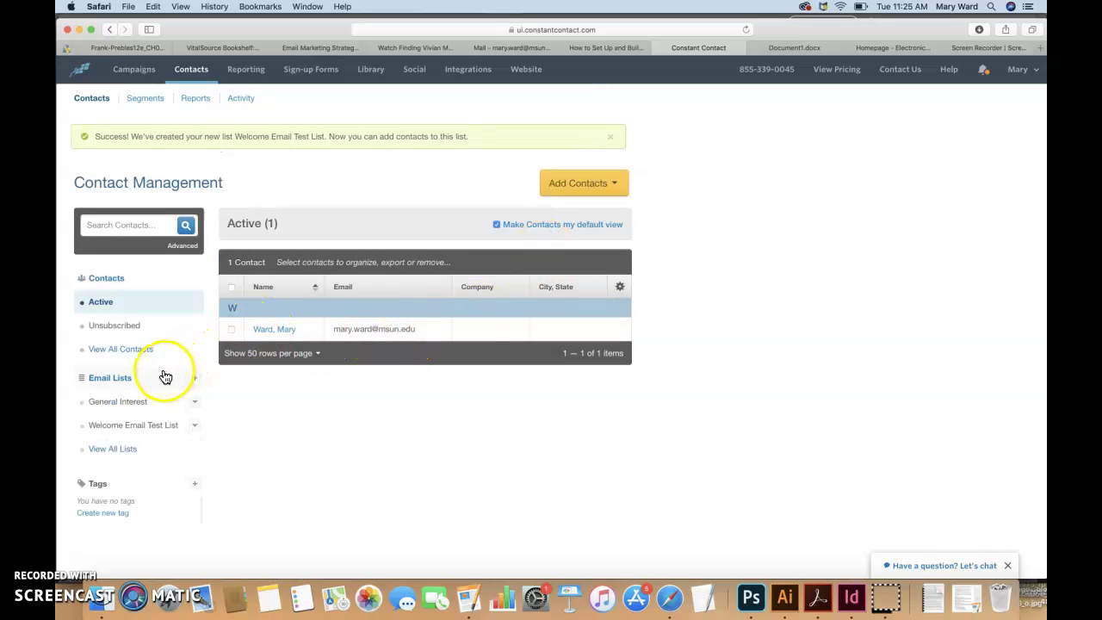
- Open Welcome Email Test List and choose to type in one contact from Add Contacts
left_click(129, 425)
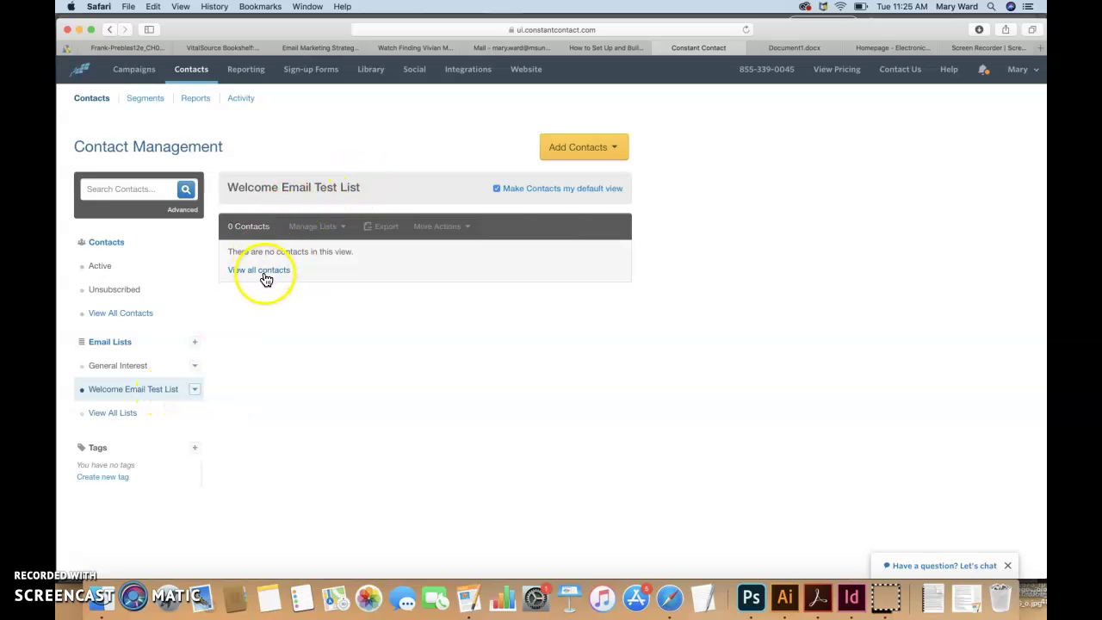
left_click(577, 153)
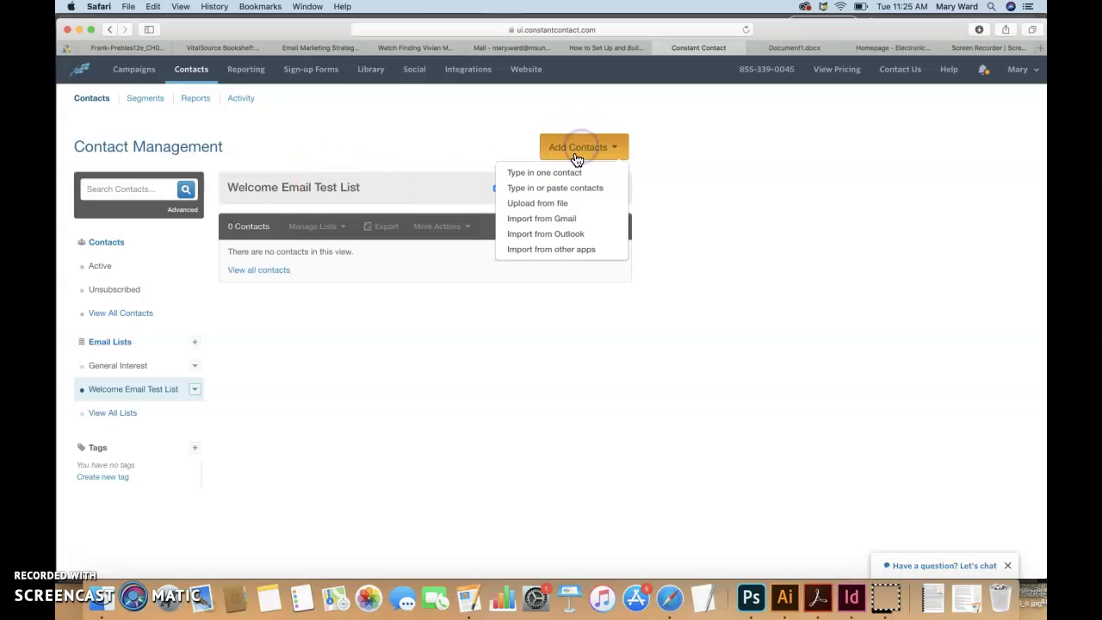
left_click(573, 177)
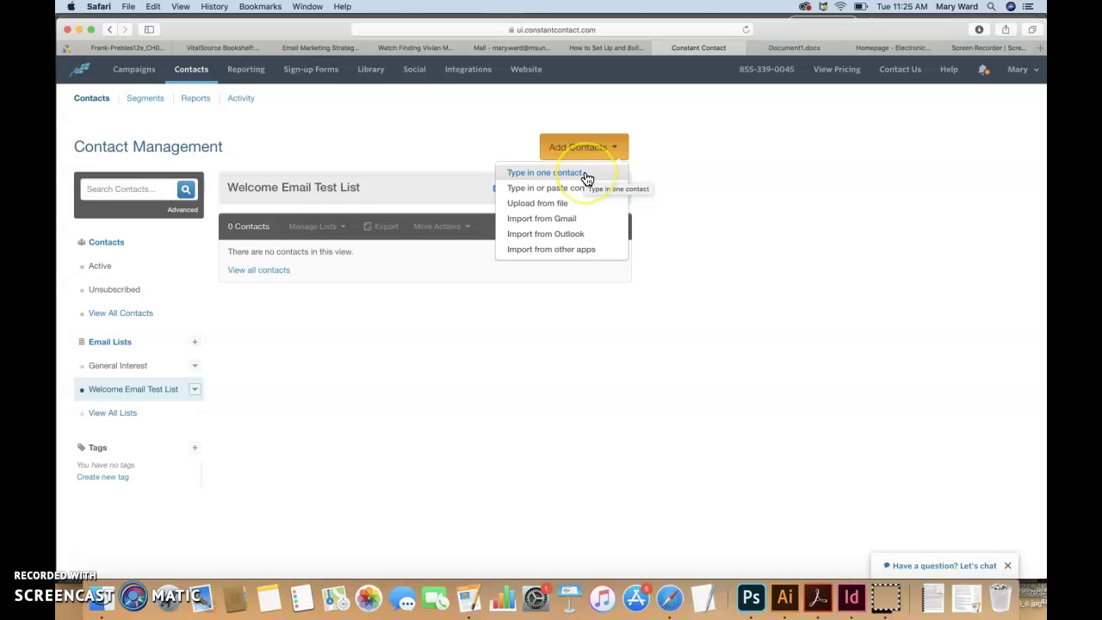
left_click(586, 190)
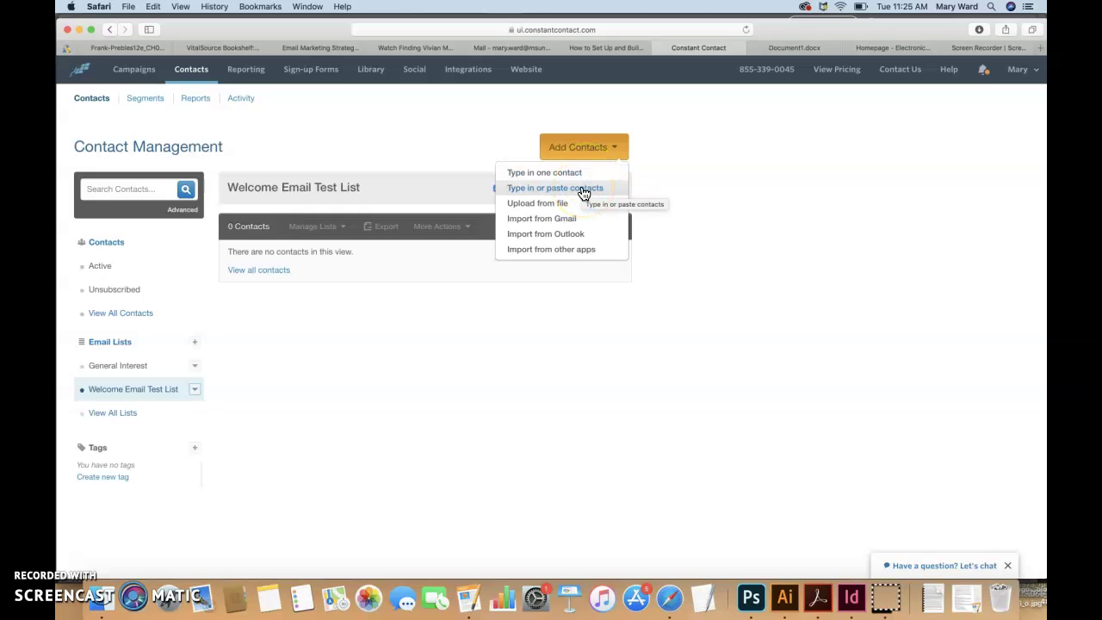
left_click(563, 206)
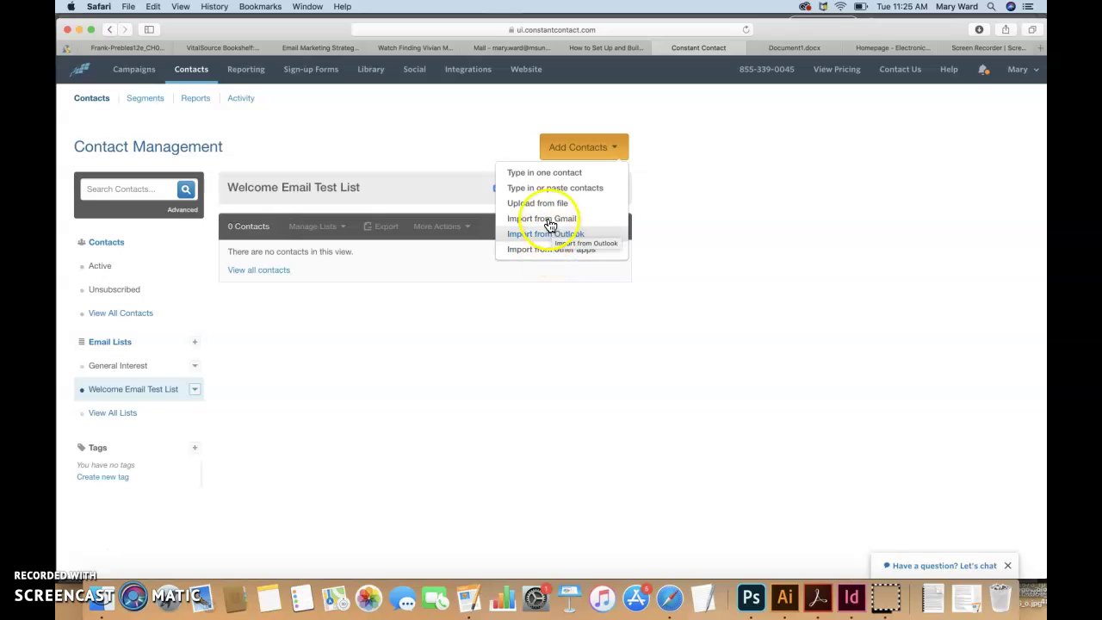
left_click(532, 176)
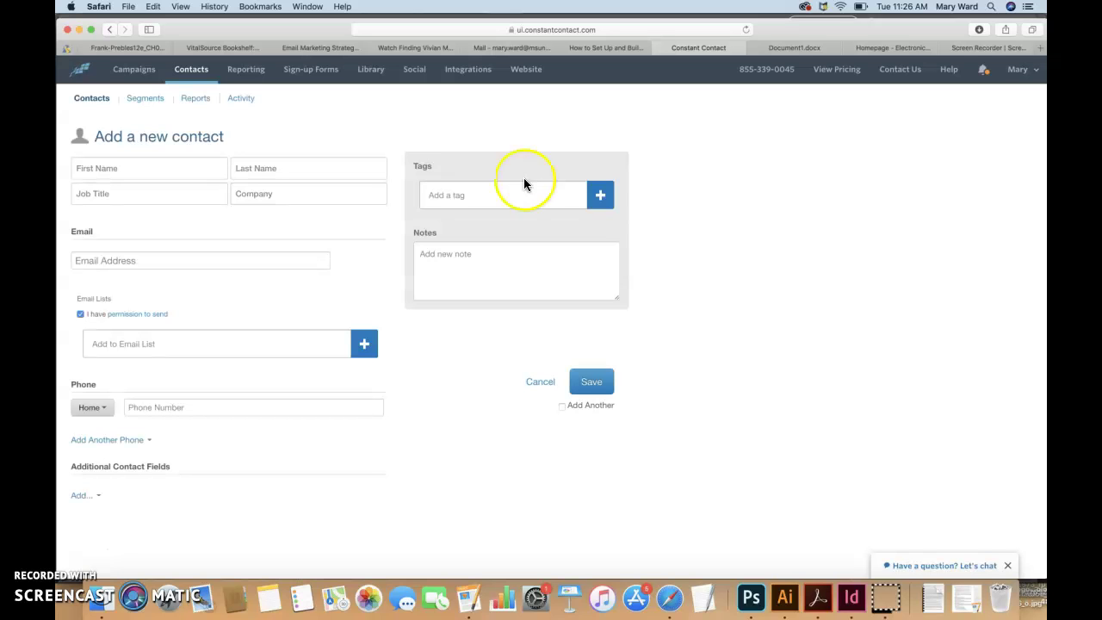
- Enter the contact's first name, last name and corrected e-mail address
left_click(140, 169)
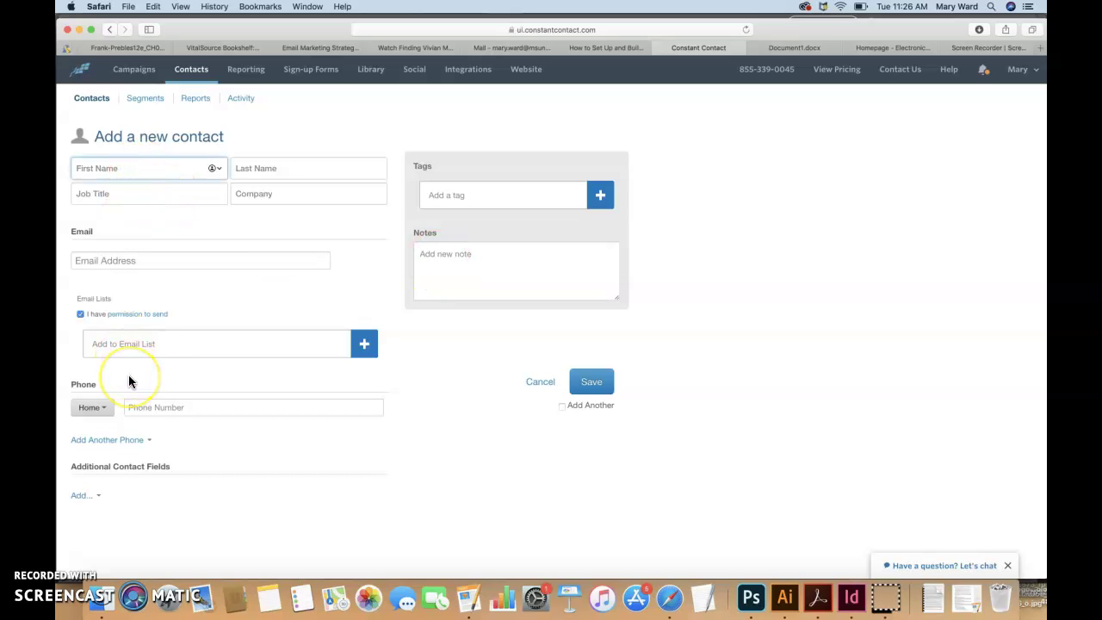
left_click(253, 168)
left_click(149, 265)
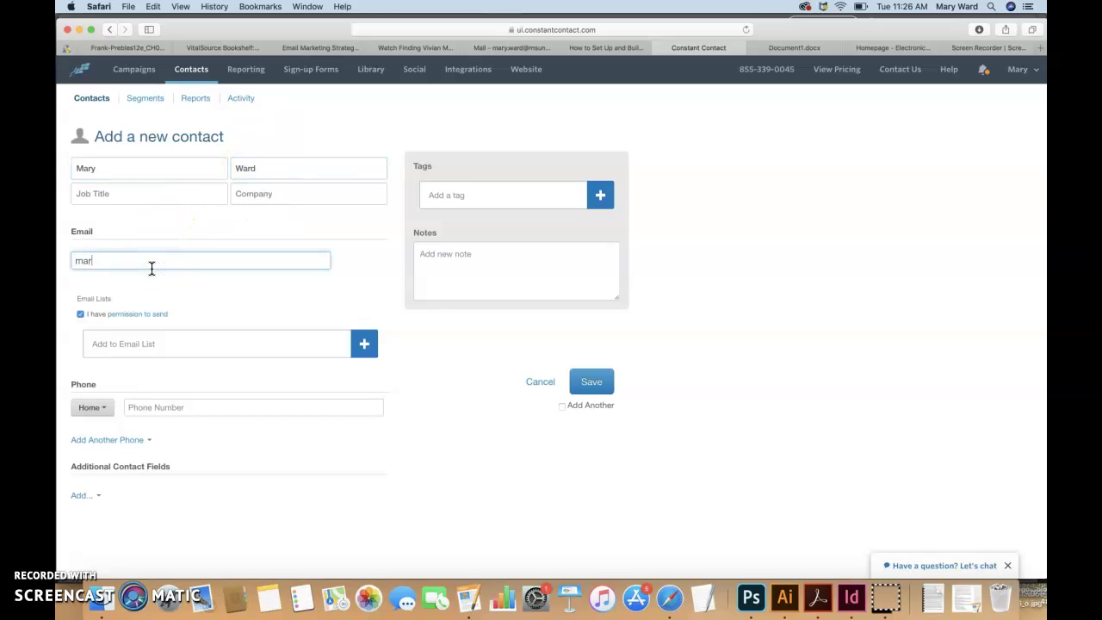
left_click_drag(194, 264, 98, 262)
key("BackSpace")
key("BackSpace")
key("BackSpace")
- Assign the contact to Welcome Email Test List and save it
left_click(110, 344)
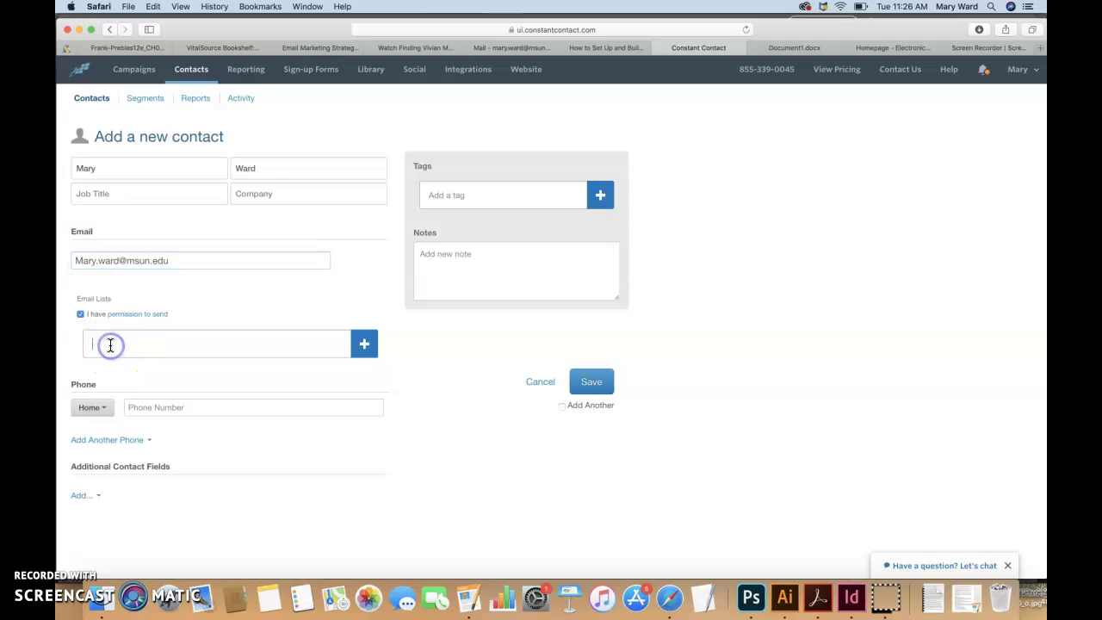
left_click(197, 261)
left_click(256, 355)
left_click(364, 345)
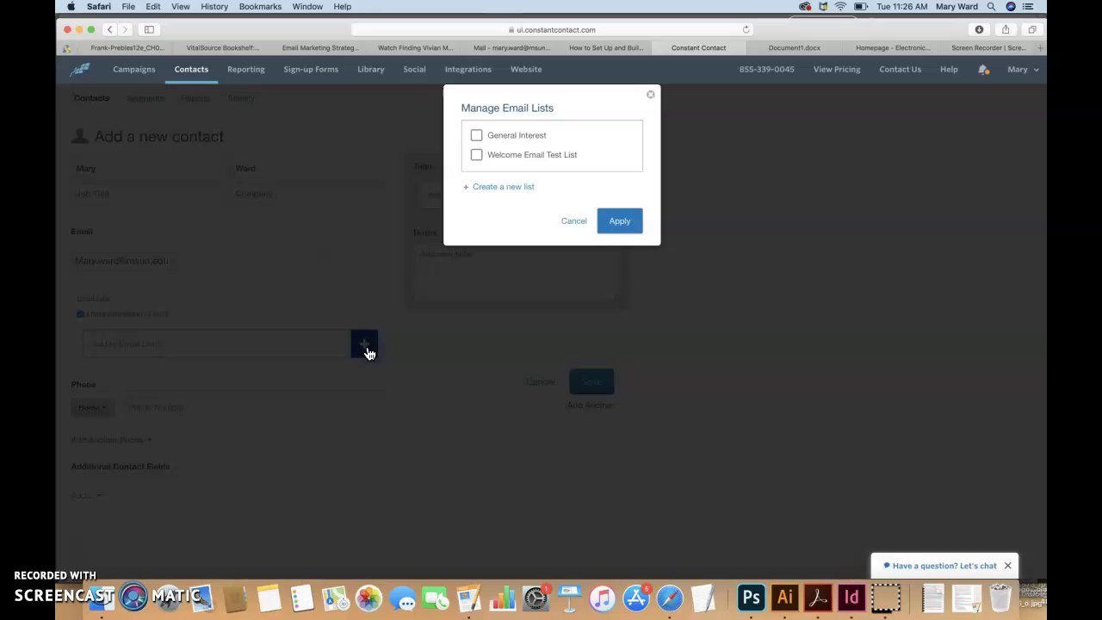
left_click(478, 157)
left_click(619, 221)
left_click(216, 349)
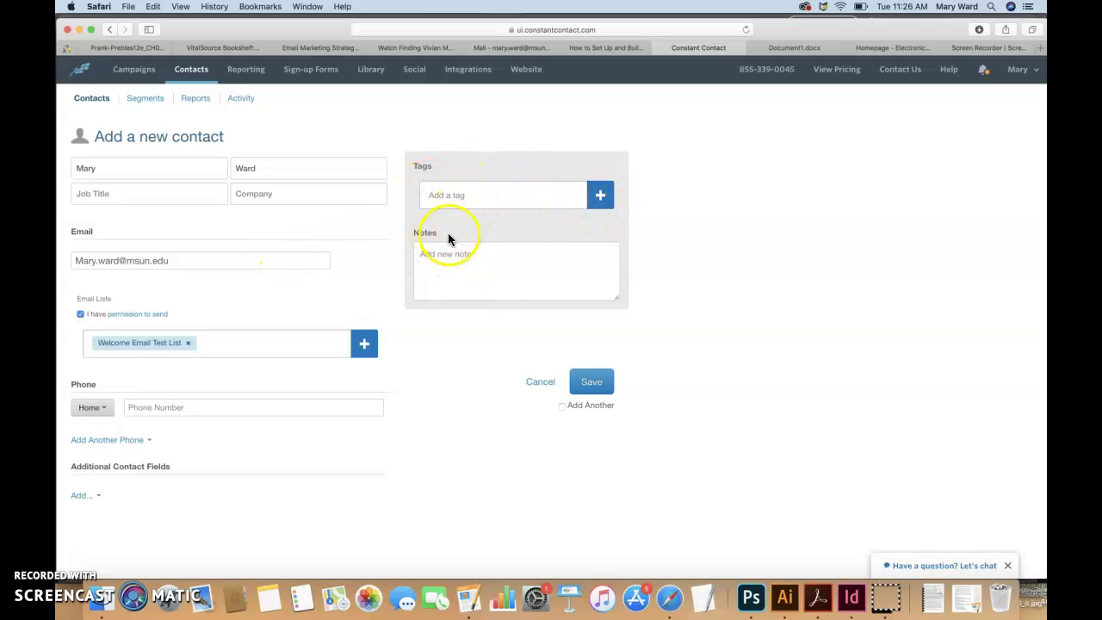
left_click(594, 388)
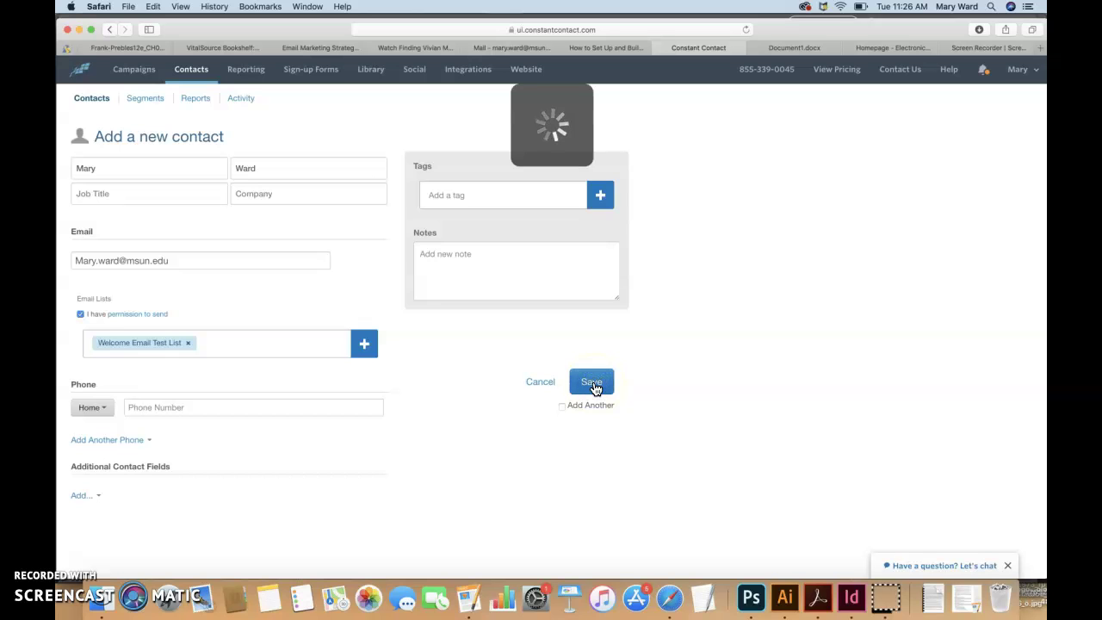
left_click(591, 387)
left_click(260, 155)
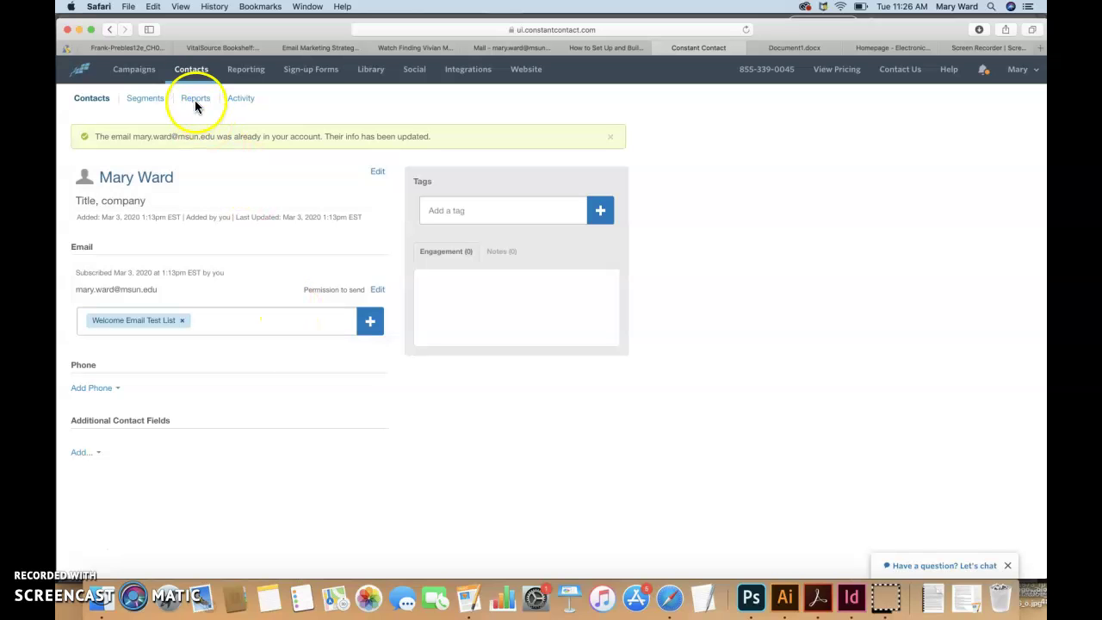
- View Welcome Email Test List's one contact, then open General Interest's actions menu
left_click(193, 75)
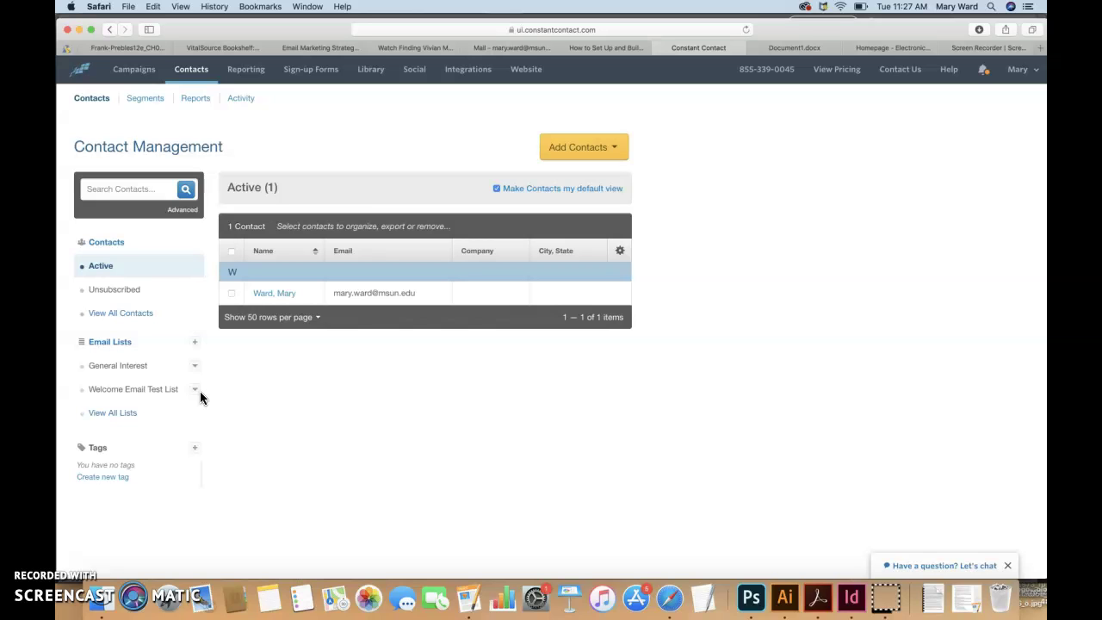
left_click(151, 392)
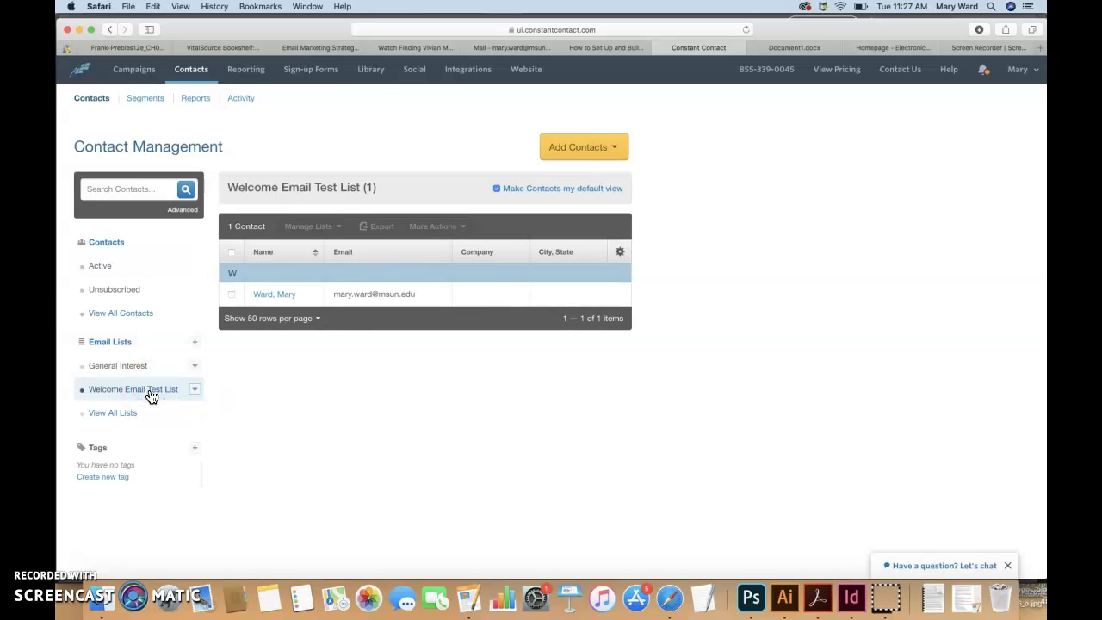
left_click(614, 148)
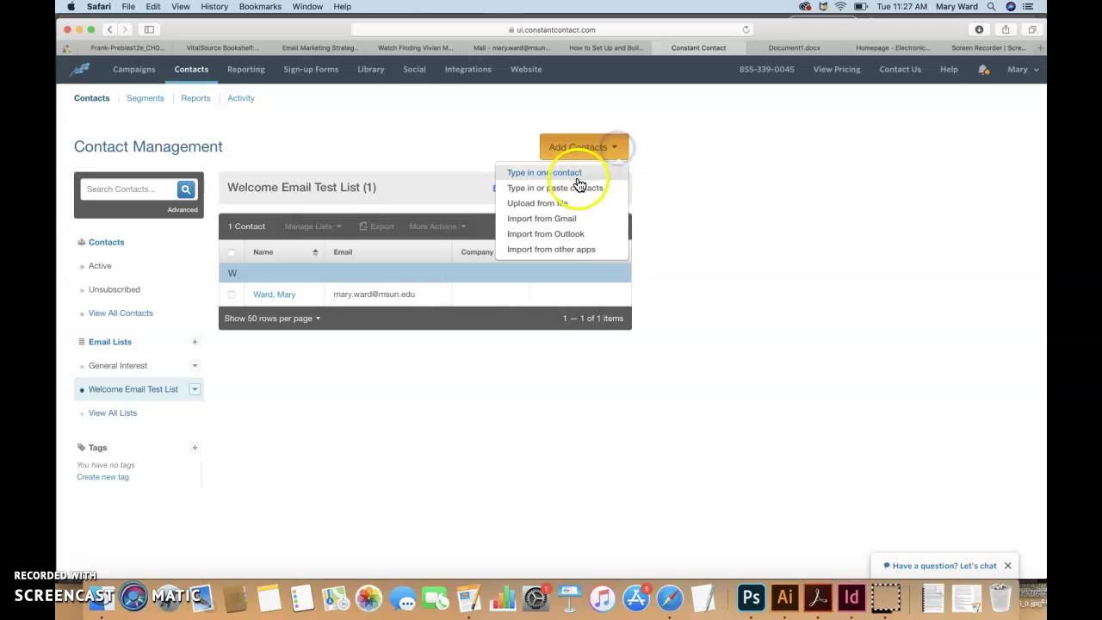
left_click(690, 184)
left_click(114, 370)
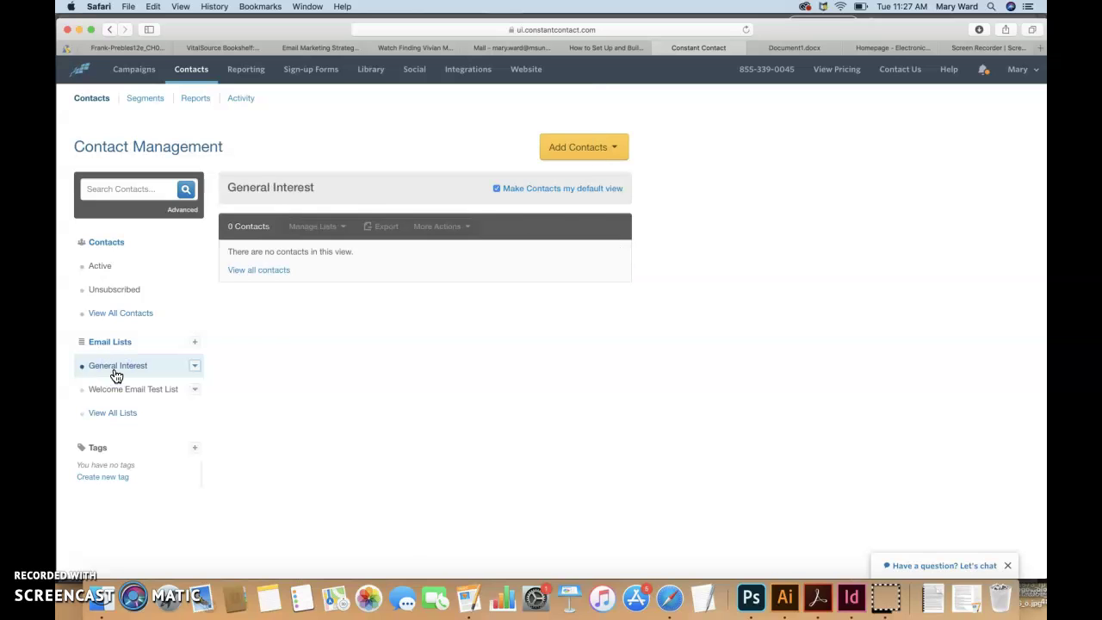
left_click(195, 368)
- Delete General Interest together with its contacts, then open Welcome Email Test List
left_click(151, 407)
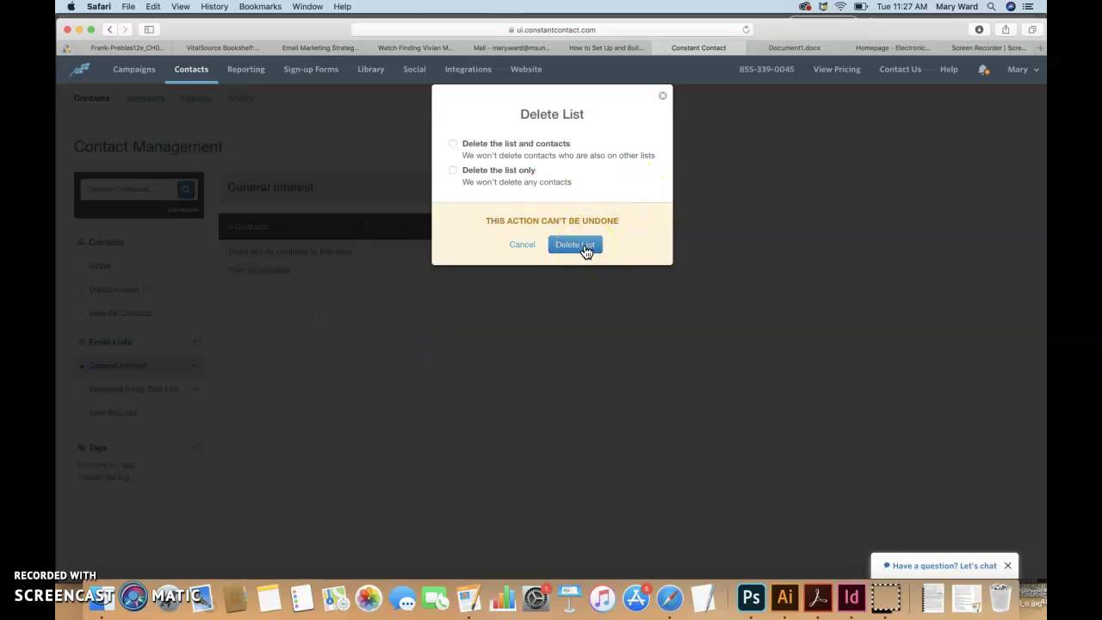
left_click(453, 143)
left_click(588, 240)
left_click(144, 401)
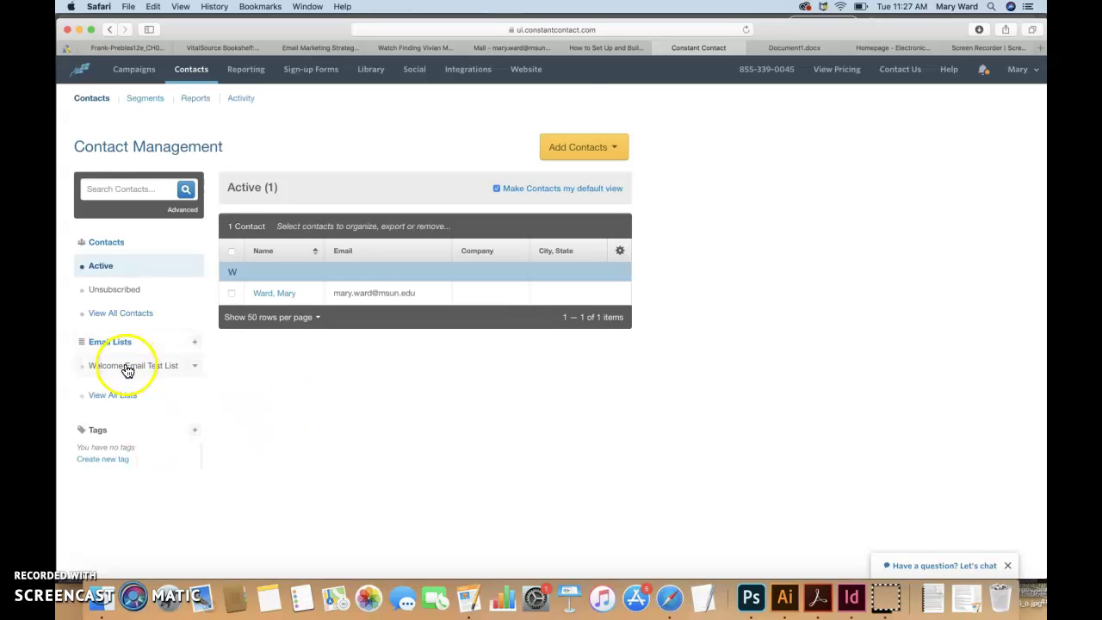
left_click(127, 369)
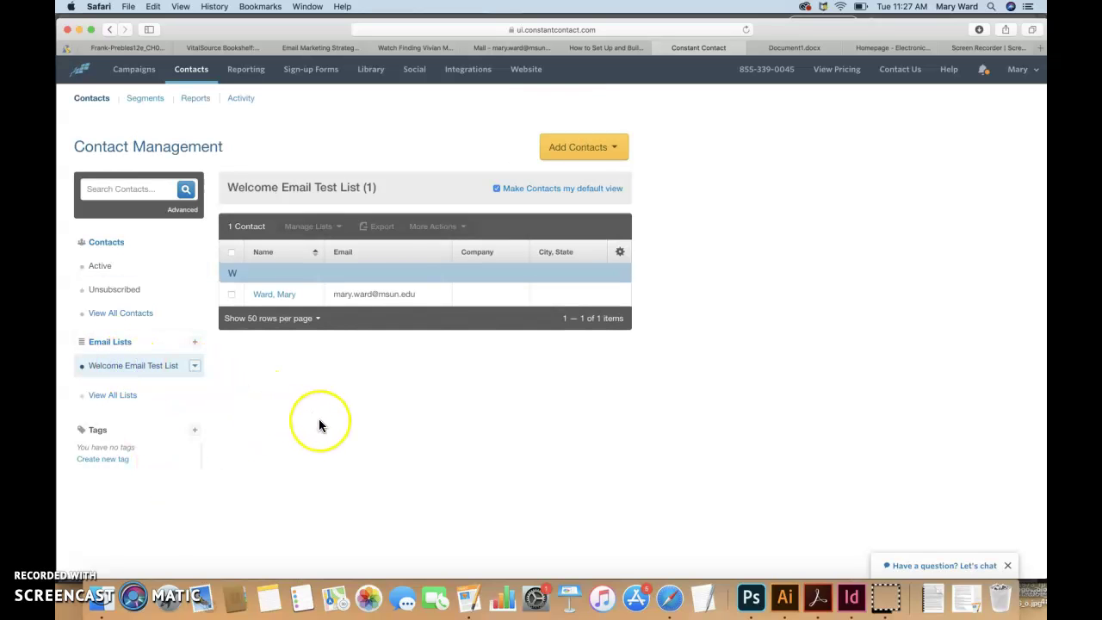